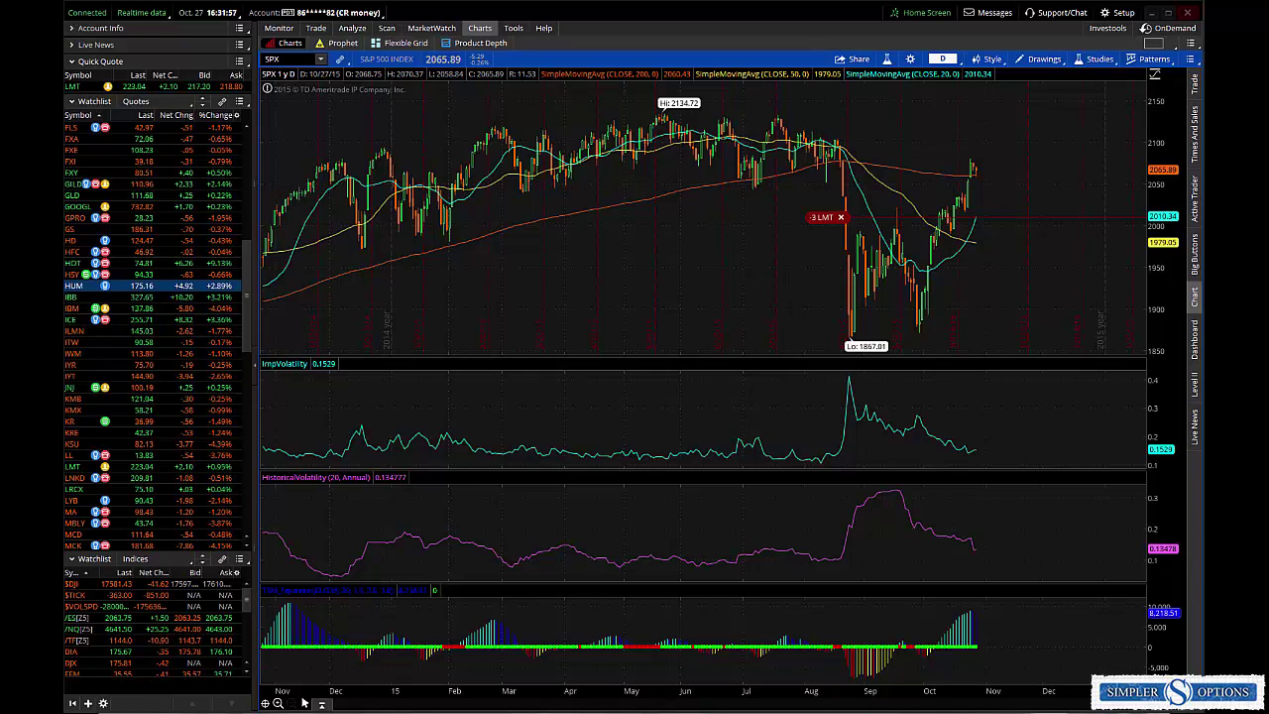
Look over the futures quotes in MarketWatch and return to the SPX daily chart
left_click(436, 30)
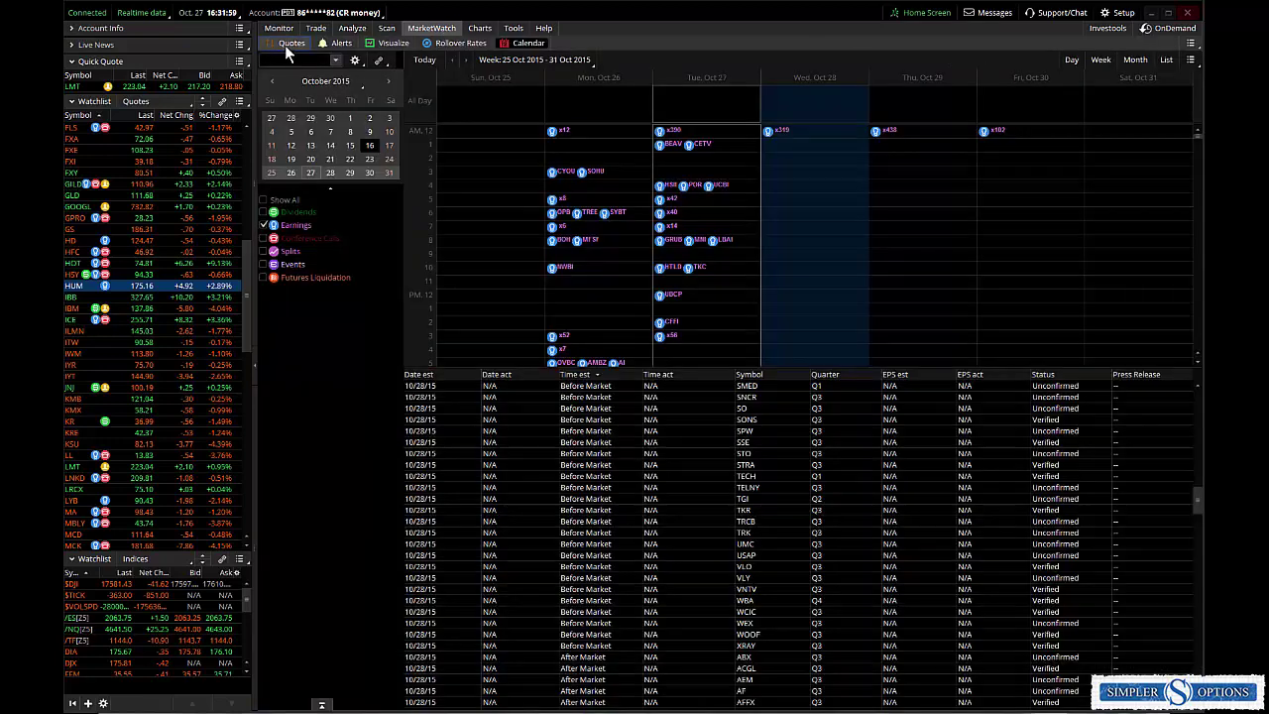
left_click(288, 43)
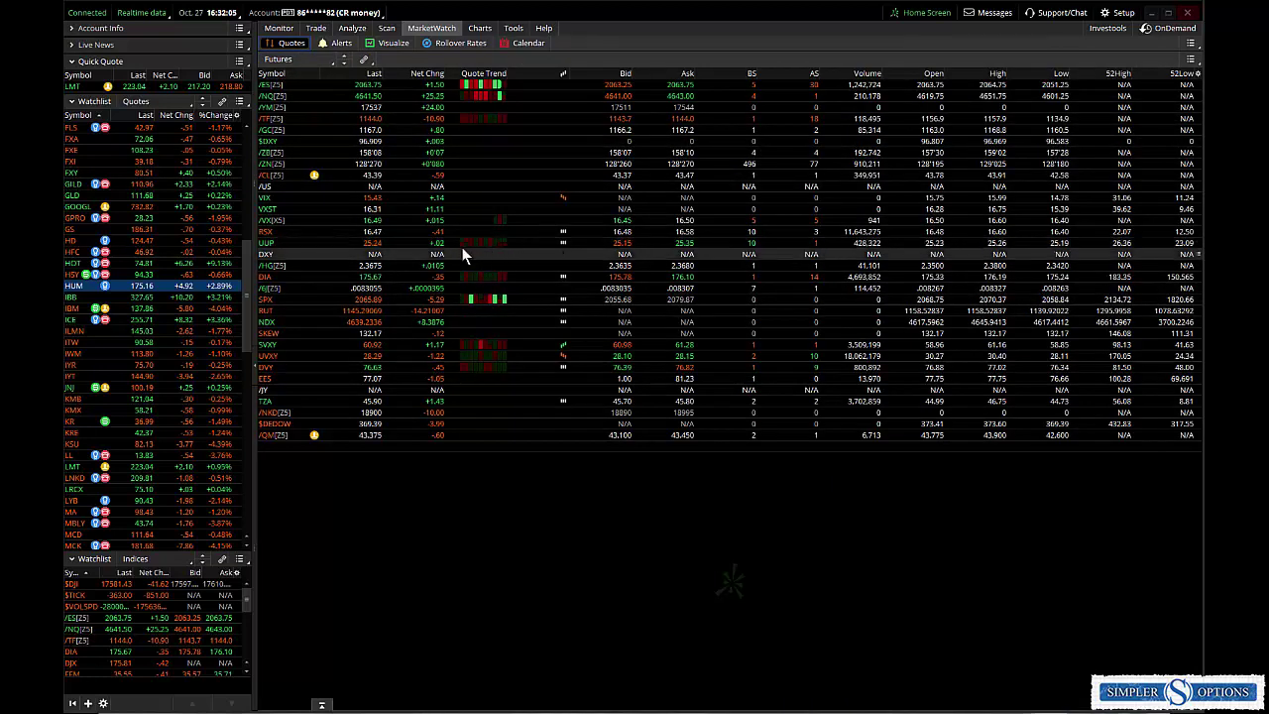
left_click(480, 27)
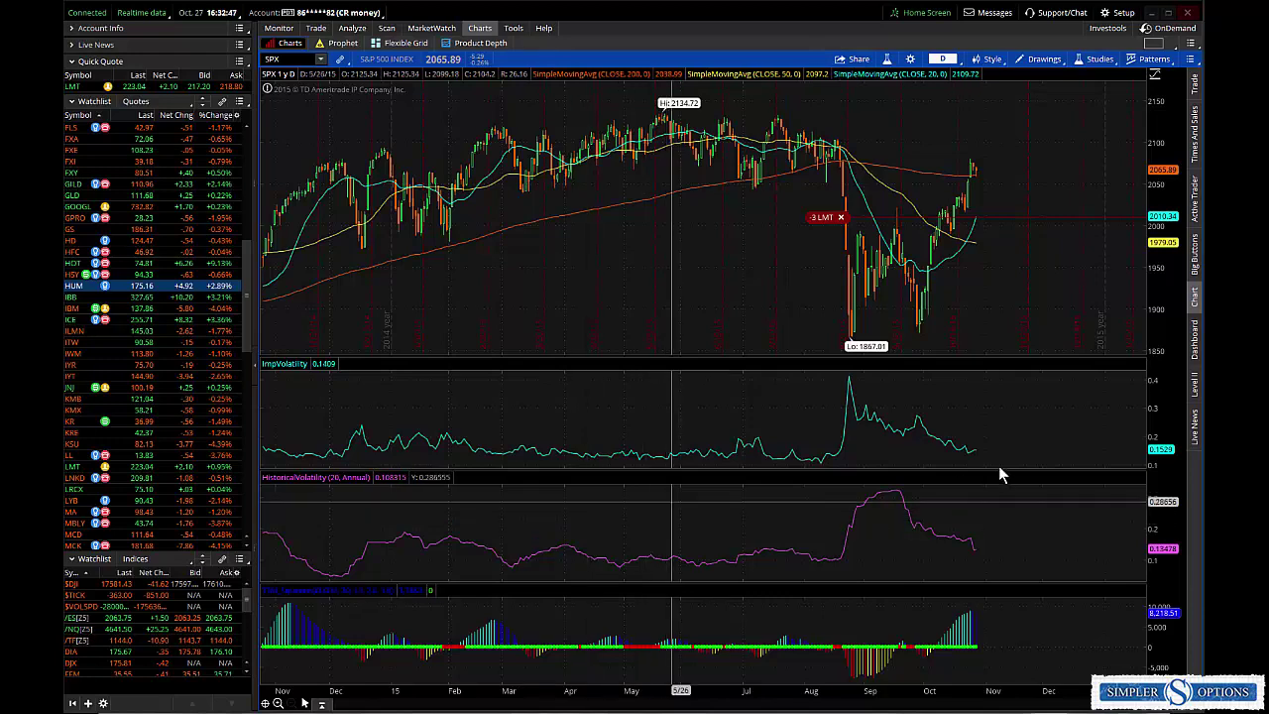
Show the live news feed beneath the chart and load AAPL as the charted symbol
left_click(1197, 426)
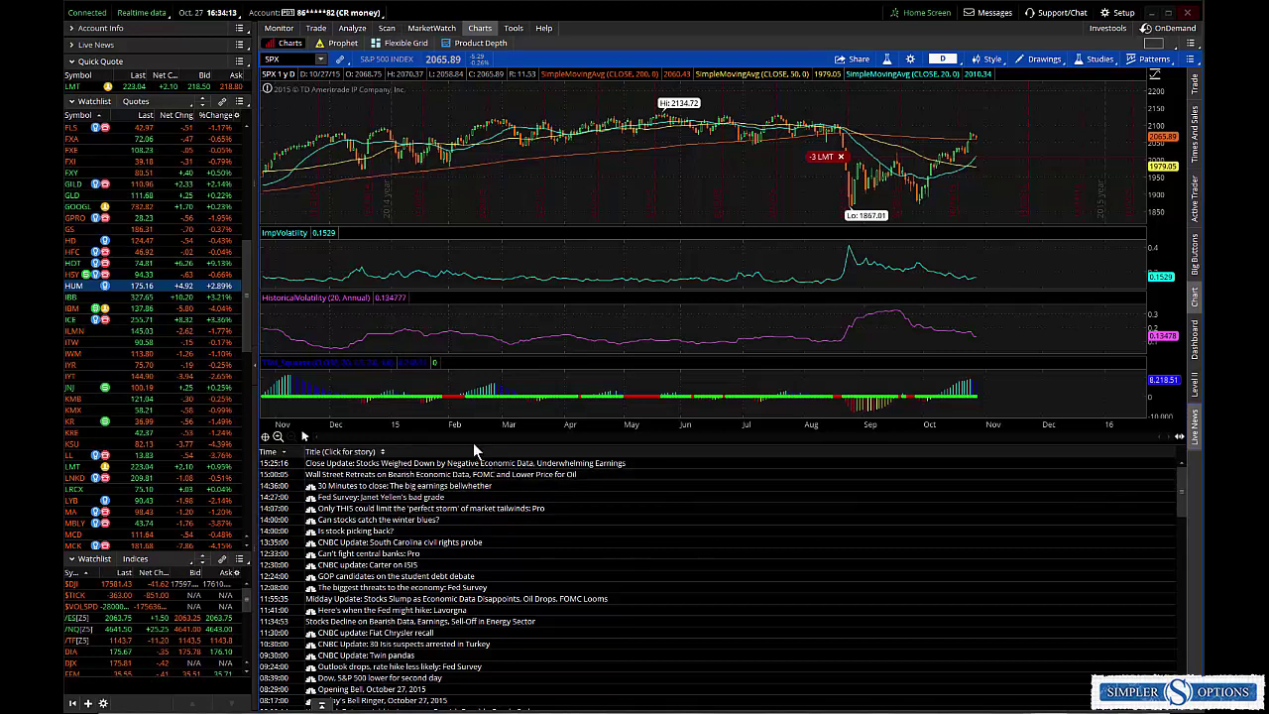
left_click(301, 58)
type("AAPL")
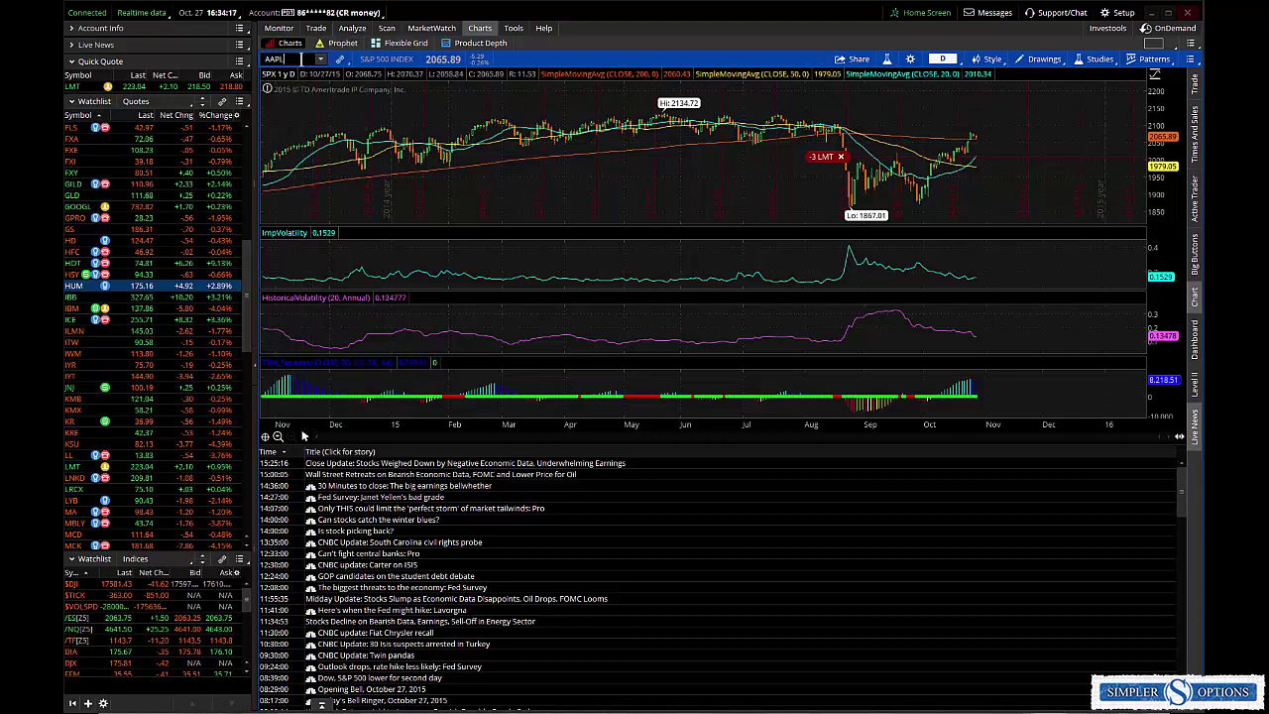
key("Return")
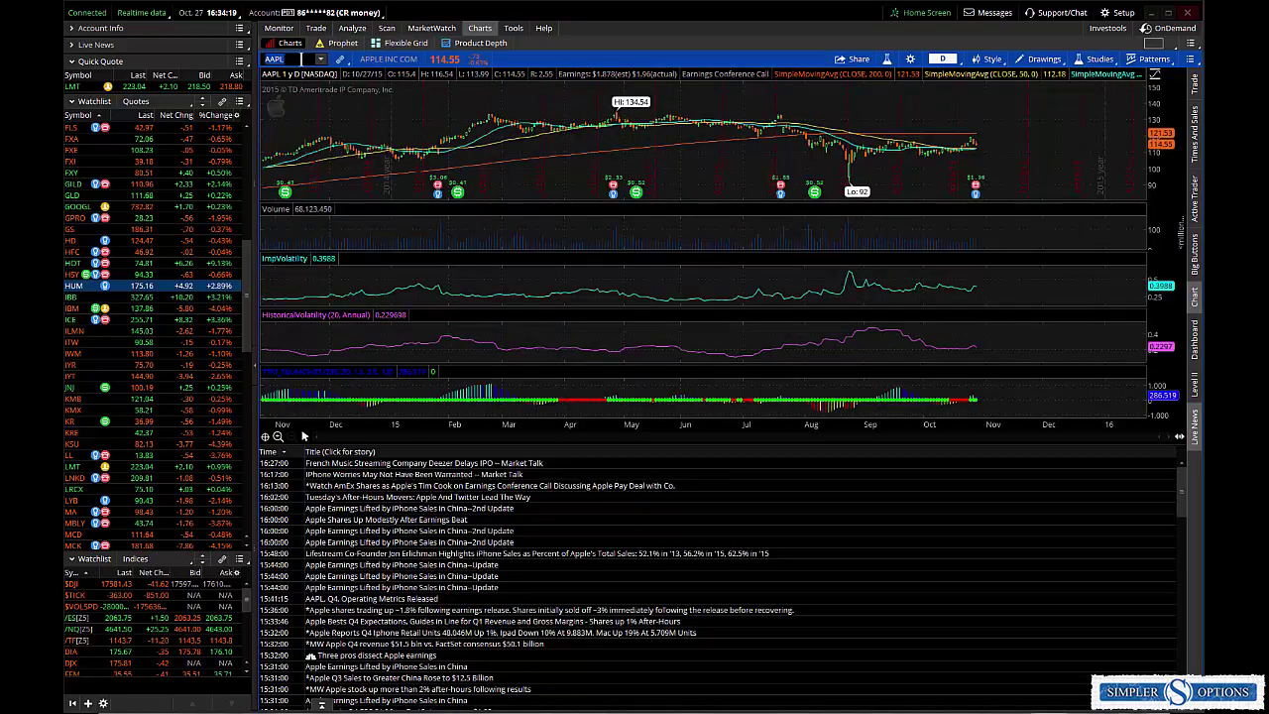
Load the AAPL option chain and open position on the trading page
left_click(316, 28)
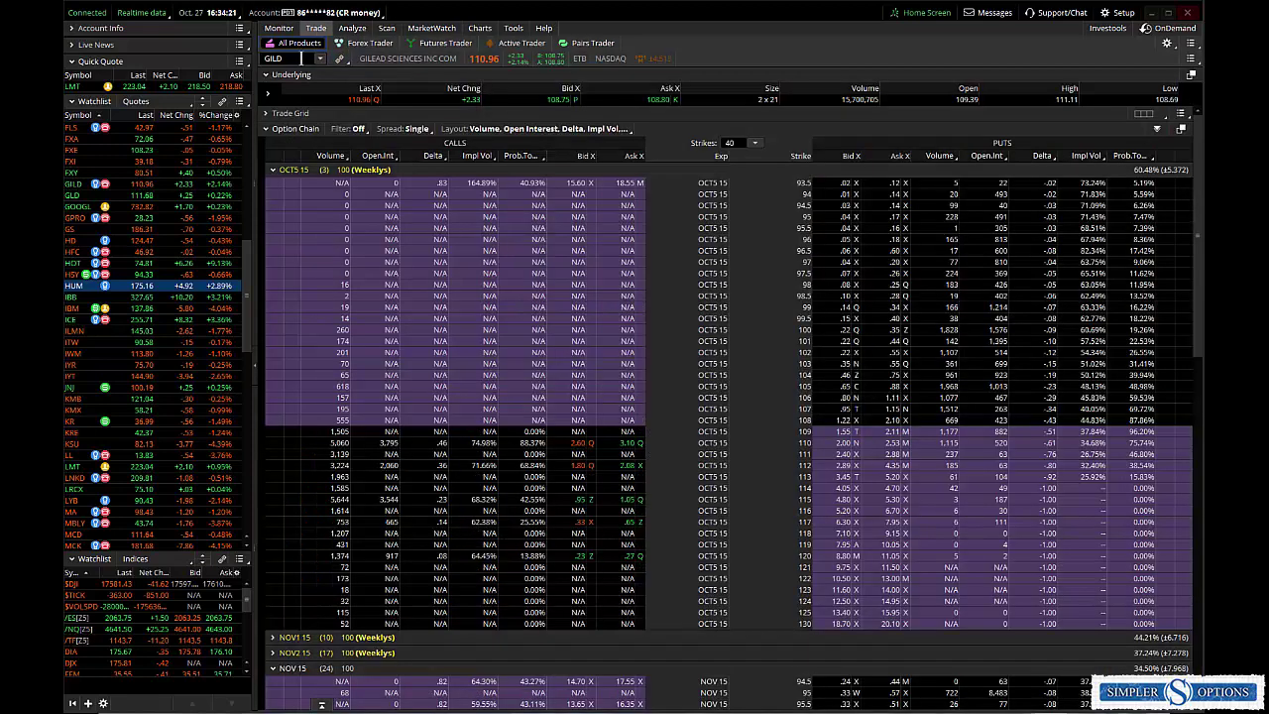
type("AAPL")
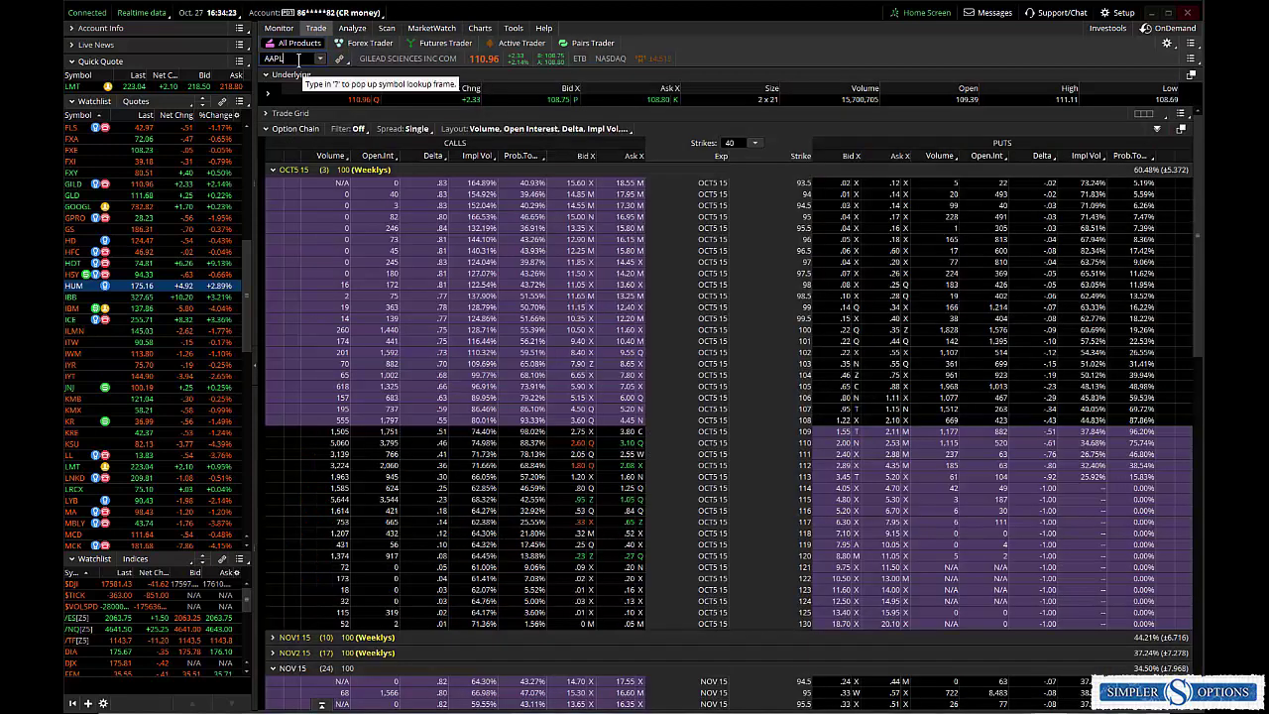
key("Return")
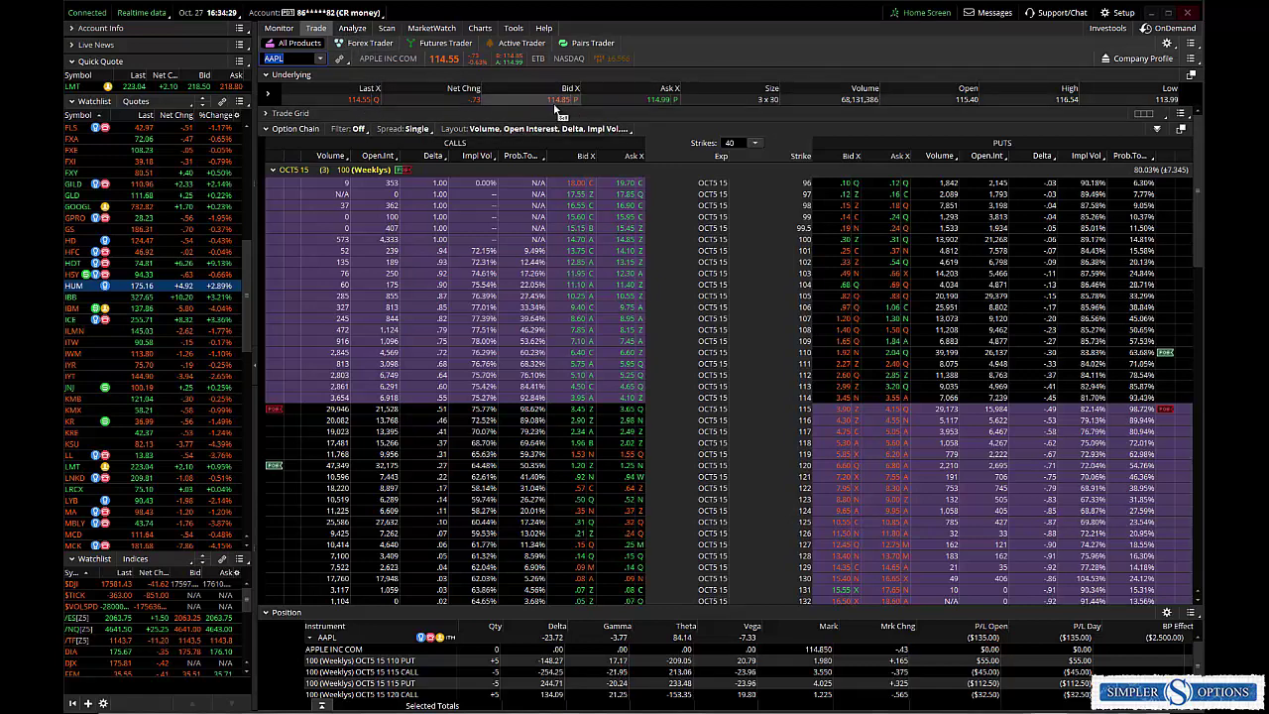
Review the AAPL risk profile, marking the position legs, current price, iron condor strikes, credit and buying power effect, and clear the marks
left_click(354, 28)
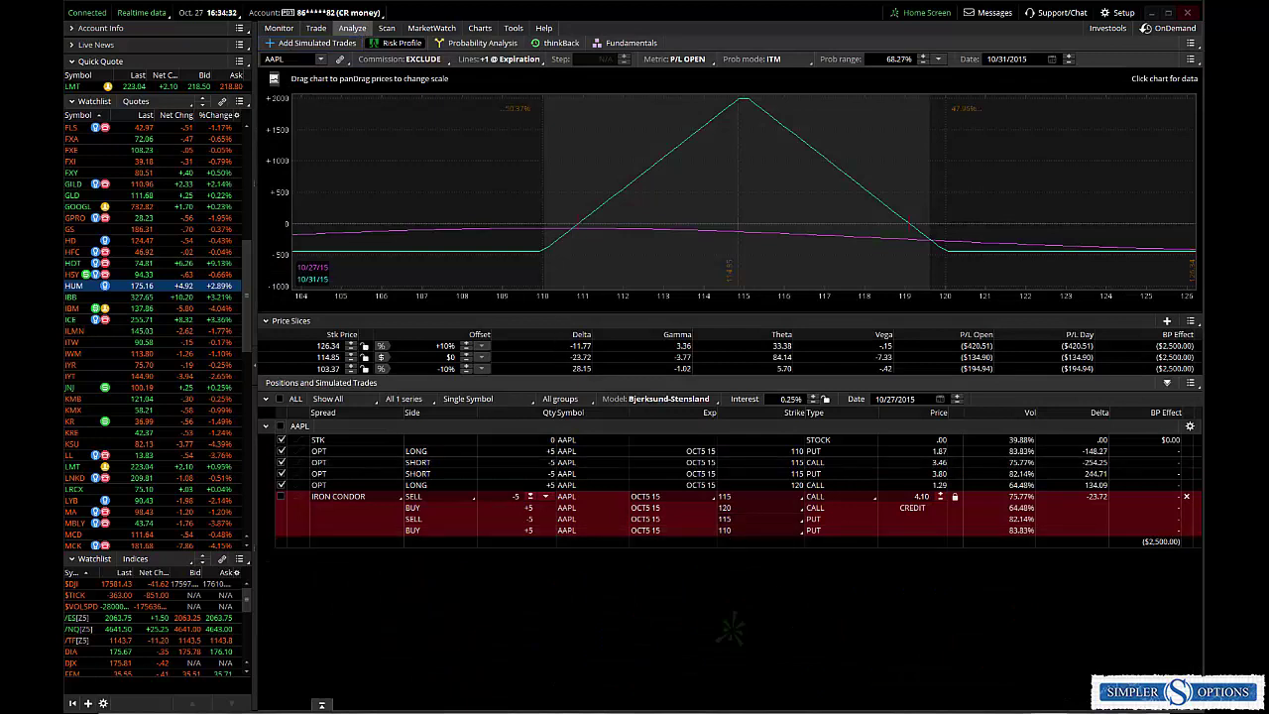
mouse_move(601, 436)
left_mouse_down()
mouse_move(521, 466)
mouse_move(601, 478)
mouse_move(600, 439)
left_mouse_up()
mouse_move(735, 307)
left_mouse_down()
mouse_move(733, 344)
mouse_move(723, 320)
left_mouse_up()
left_click_drag(734, 302, 747, 318)
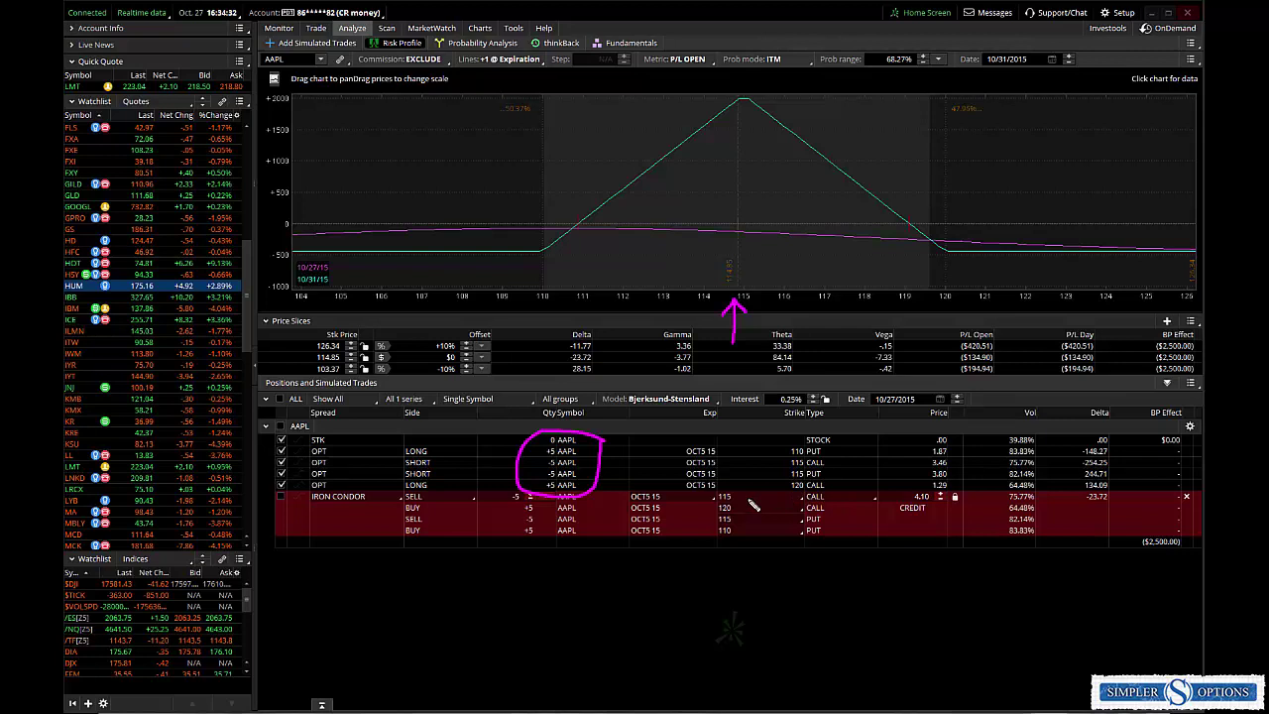
mouse_move(738, 492)
left_mouse_down()
mouse_move(750, 487)
mouse_move(754, 531)
left_mouse_up()
mouse_move(964, 490)
left_mouse_down()
mouse_move(886, 536)
mouse_move(982, 508)
mouse_move(1129, 382)
mouse_move(1141, 374)
mouse_move(1146, 392)
mouse_move(1203, 339)
left_mouse_up()
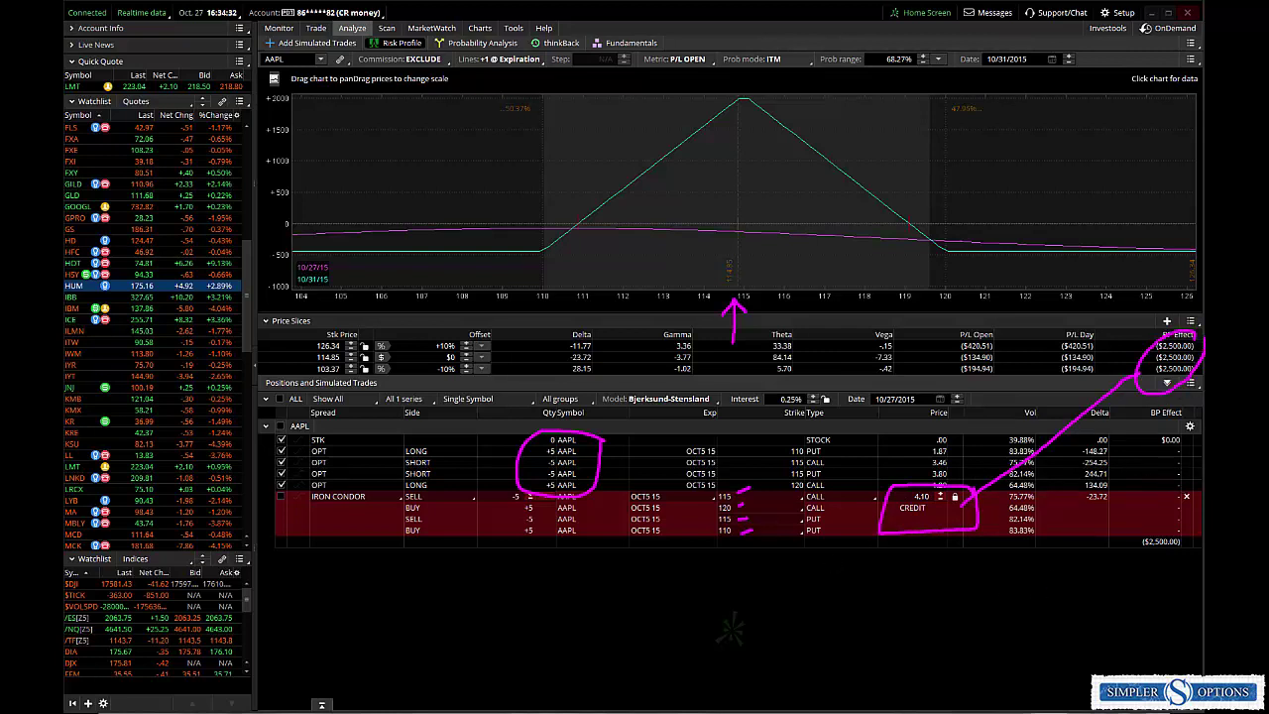
key("Escape")
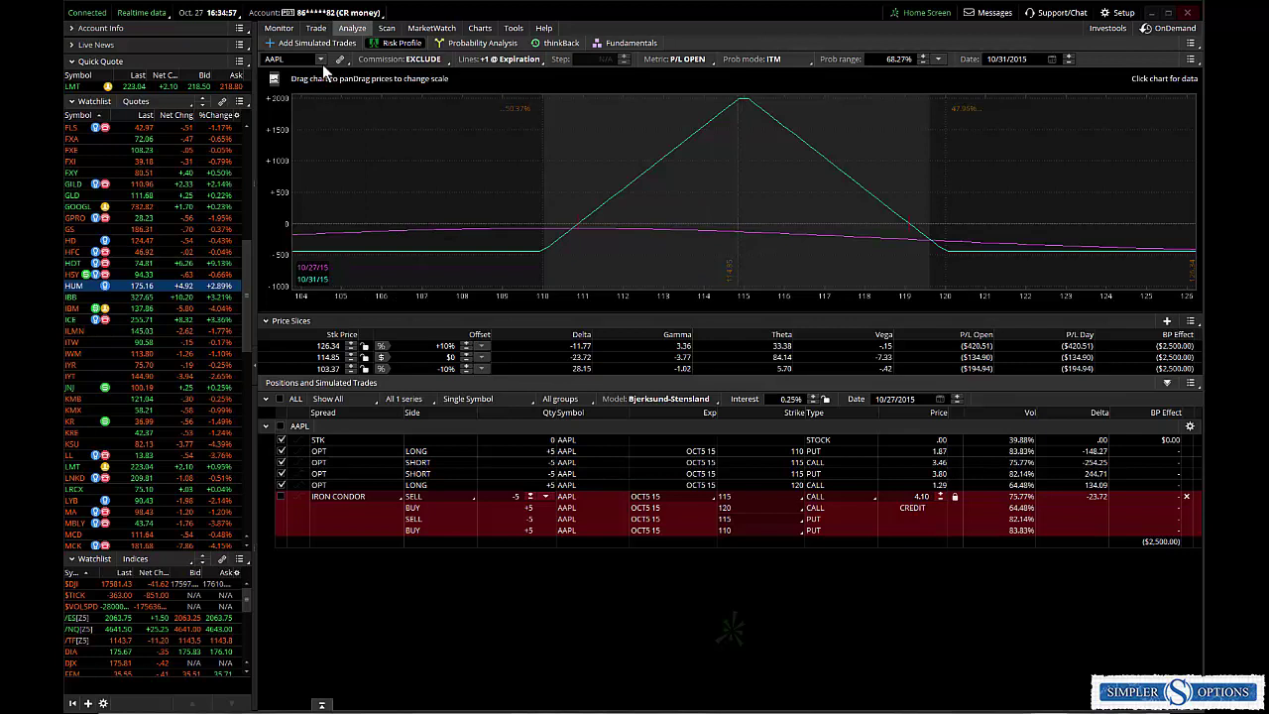
Load GILD in the risk profile
left_click(295, 60)
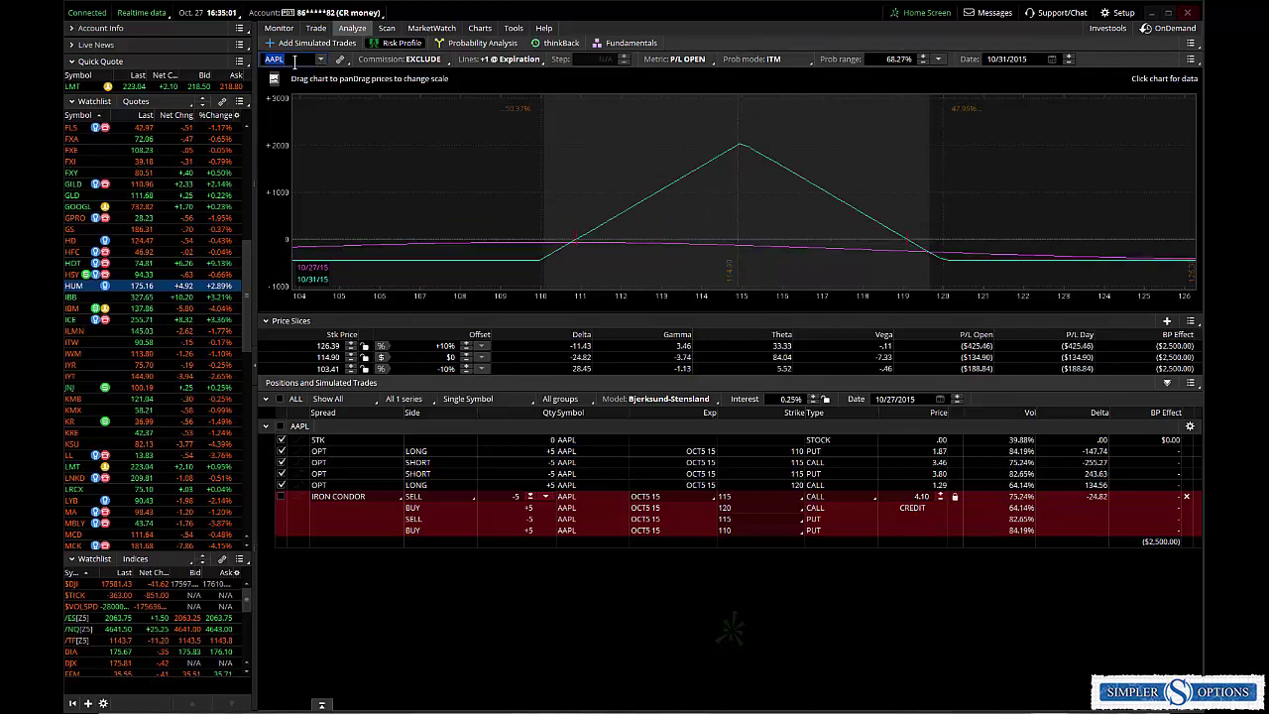
type("GILD")
key("Return")
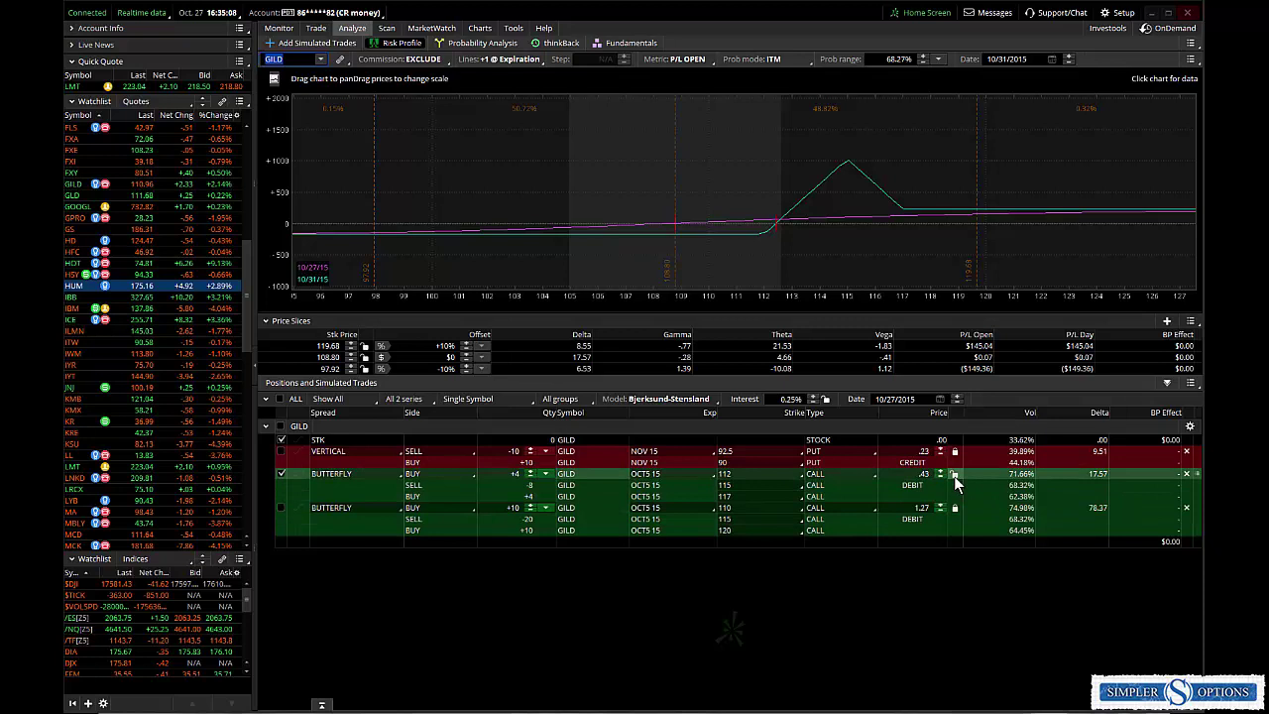
Delete the simulated GILD 110/115/120 call butterfly and inspect the remaining butterfly's risk graph
left_click(1186, 508)
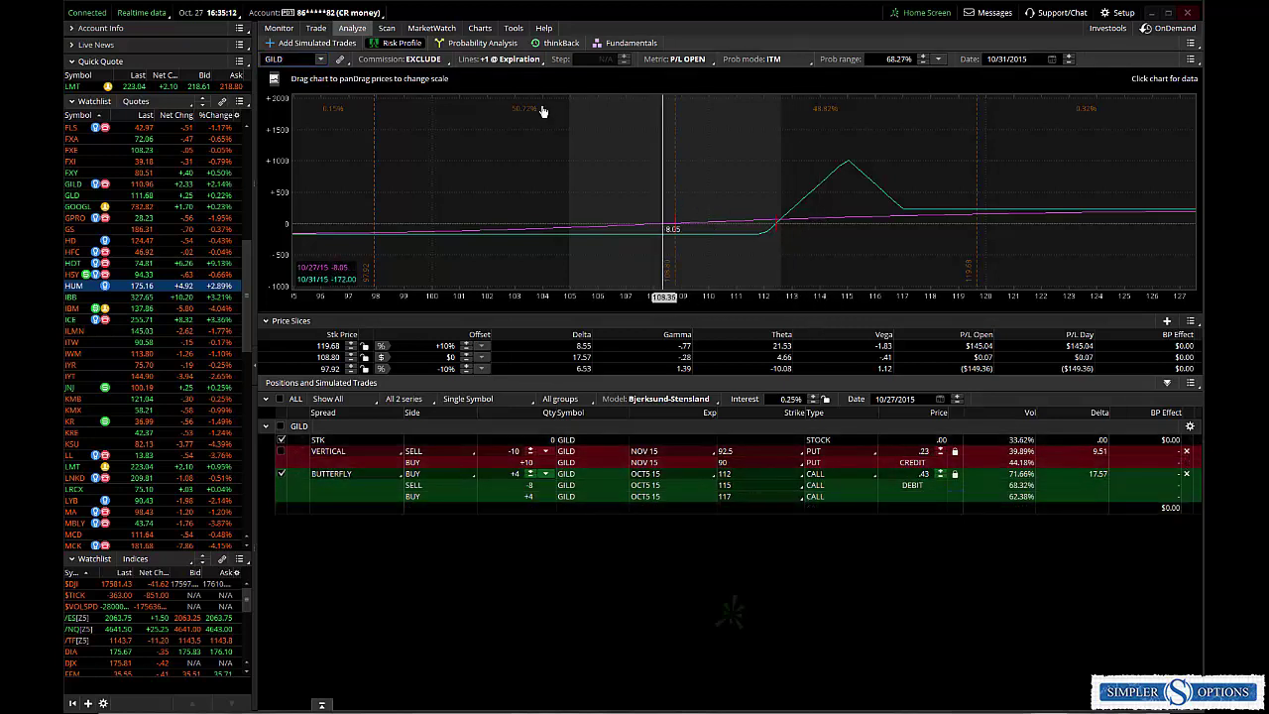
left_click(345, 399)
left_click(344, 426)
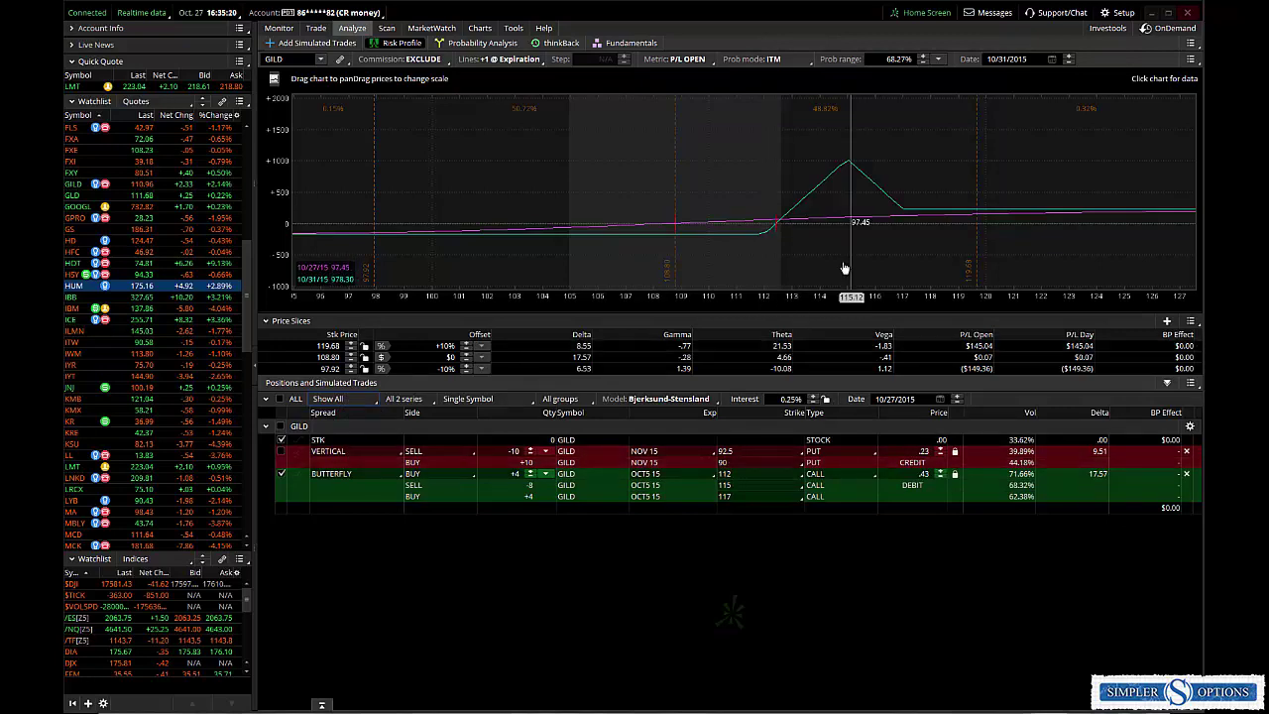
left_click_drag(839, 268, 773, 266)
Load the GILD chart together with its live news
left_click(316, 28)
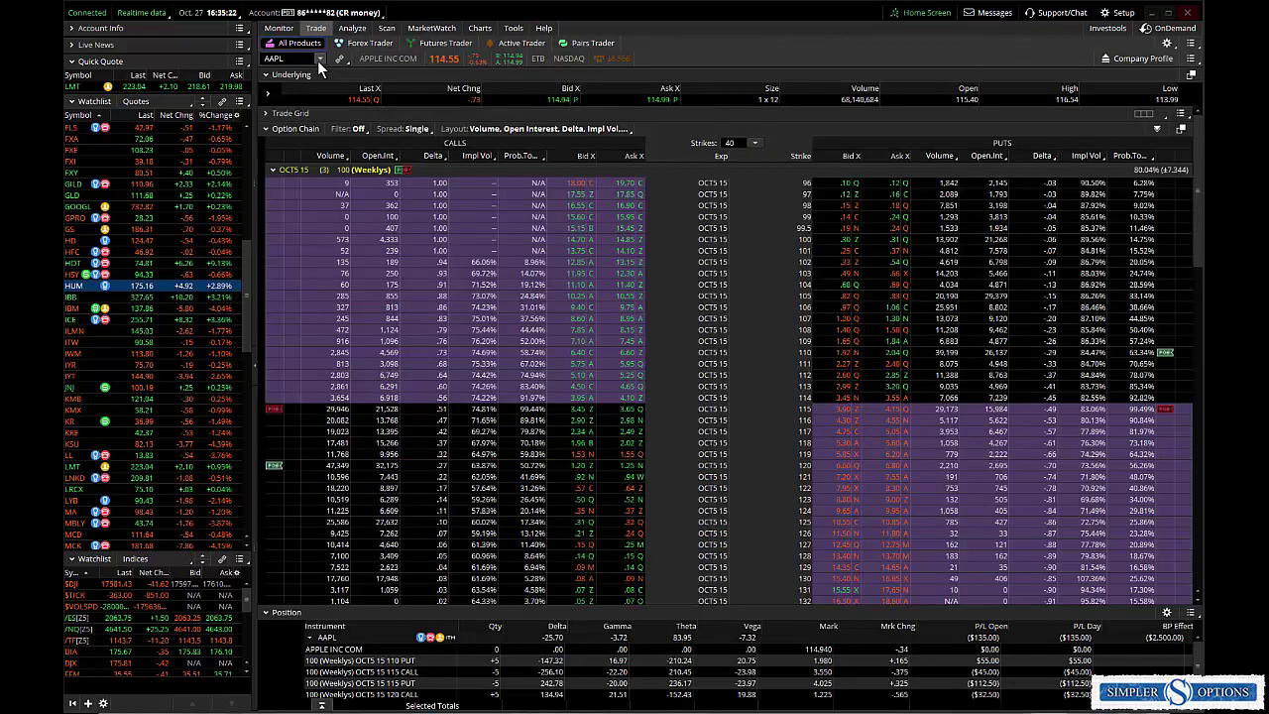
left_click(319, 59)
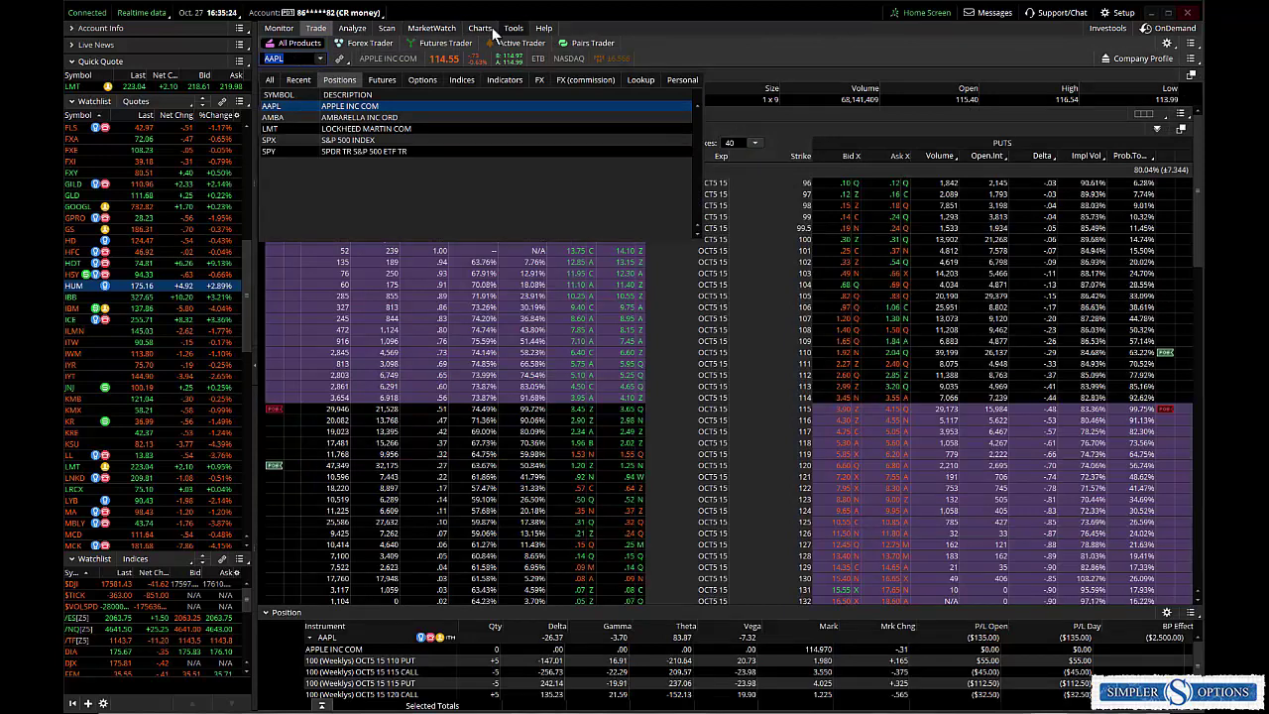
left_click(480, 28)
left_click(295, 59)
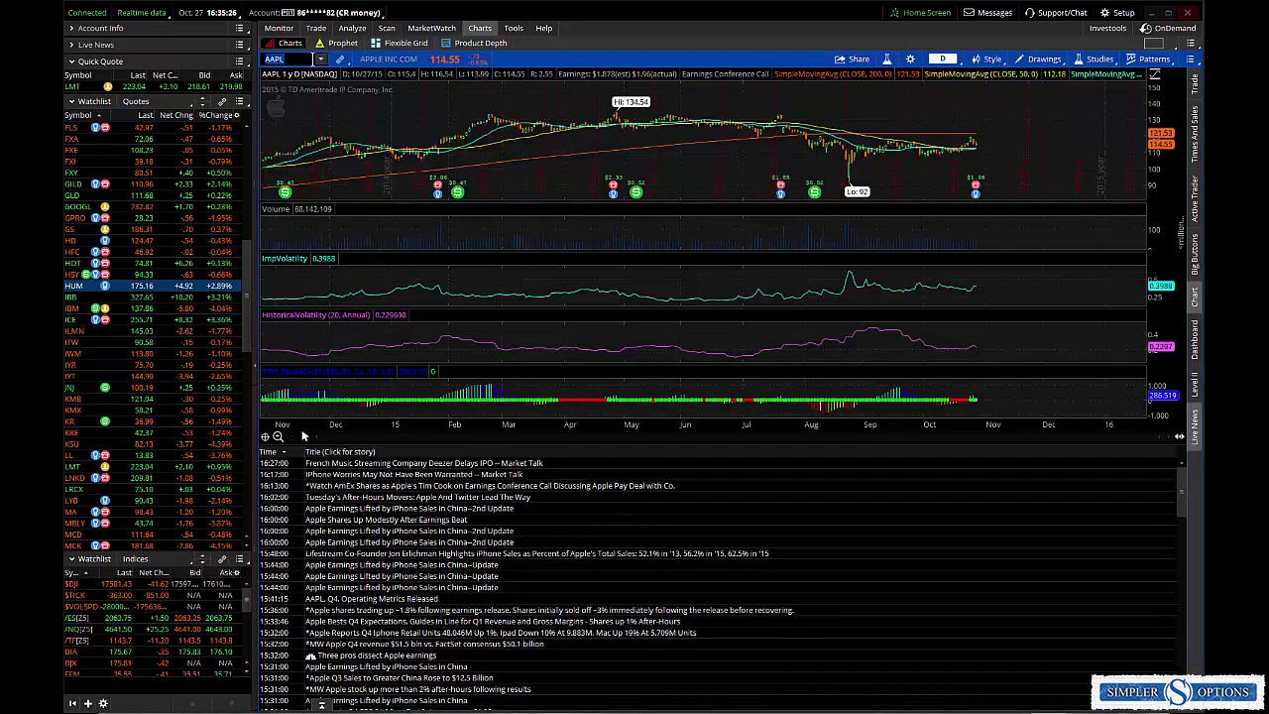
type("GILD")
key("Return")
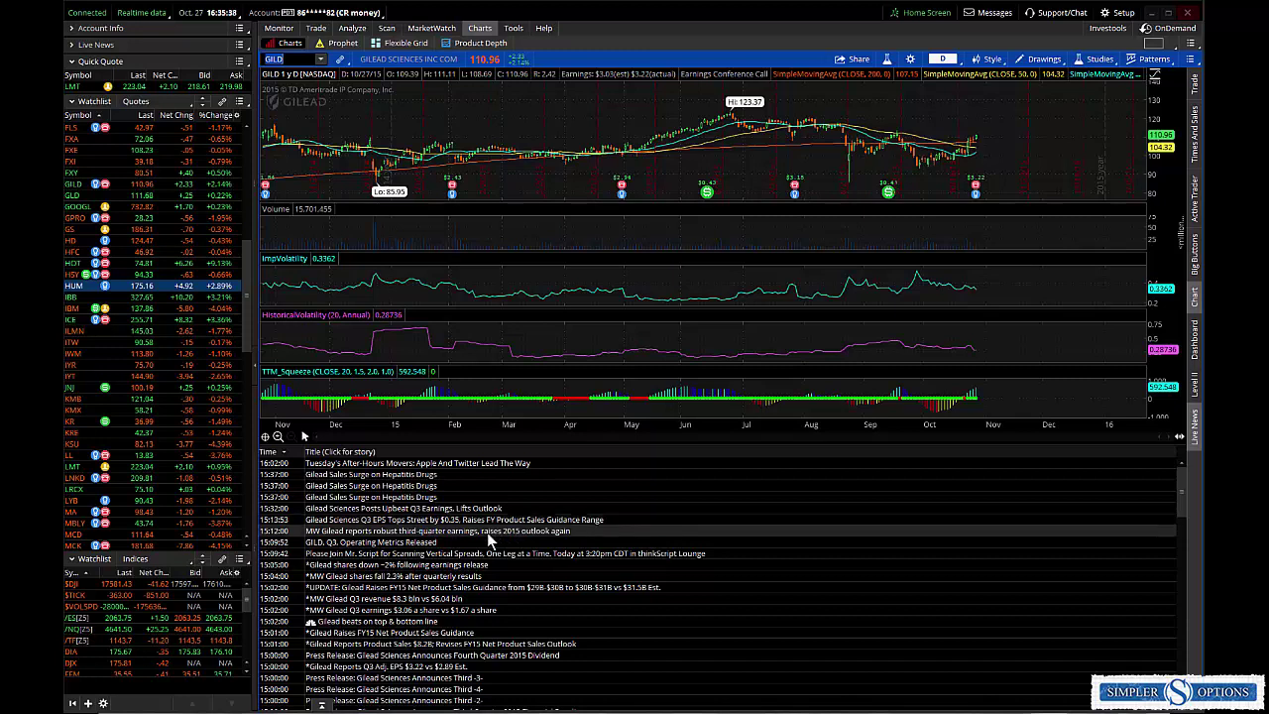
Check the GILD risk profile again, and bring up the chart and news for PNRA and TWTR
left_click(354, 30)
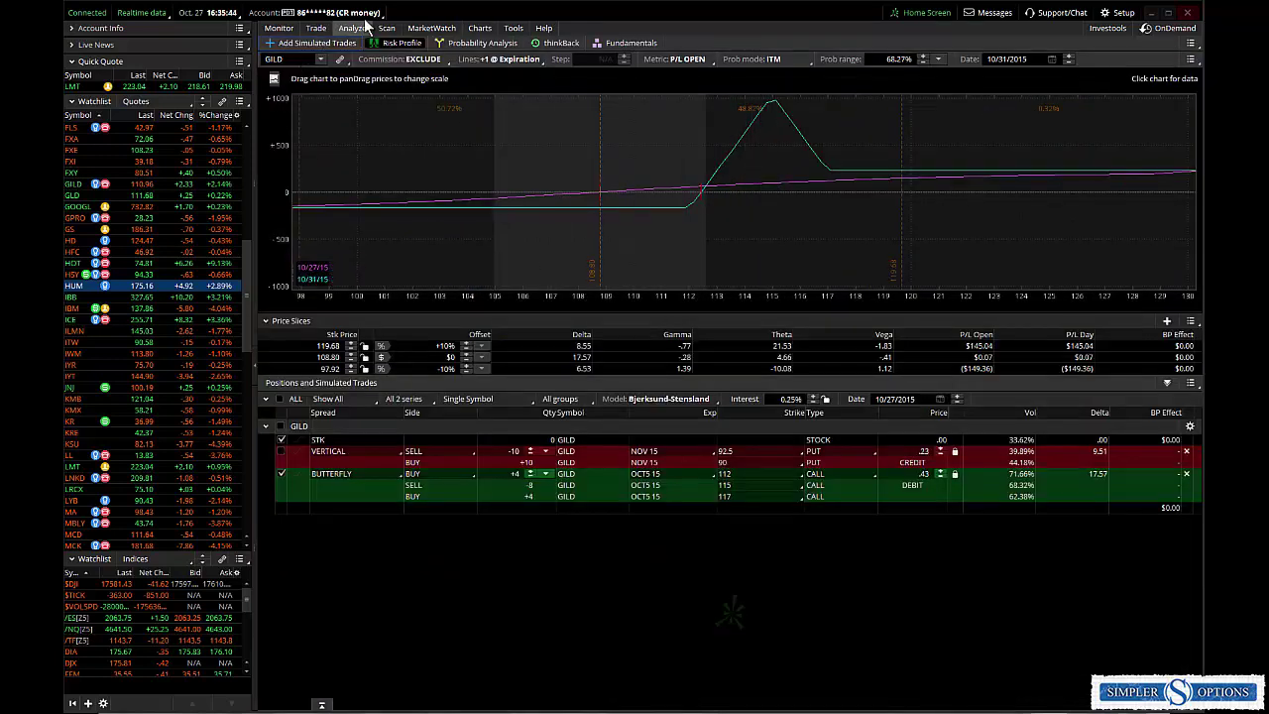
left_click(484, 29)
type("PNRA")
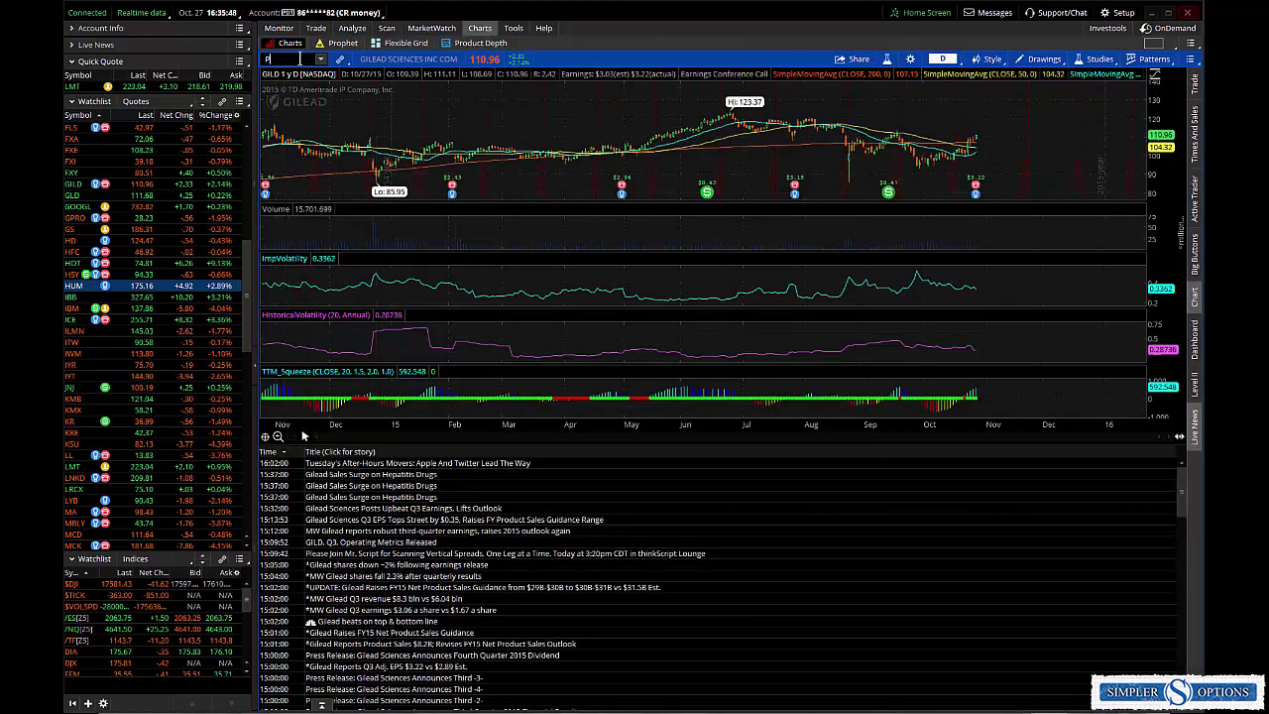
key("Return")
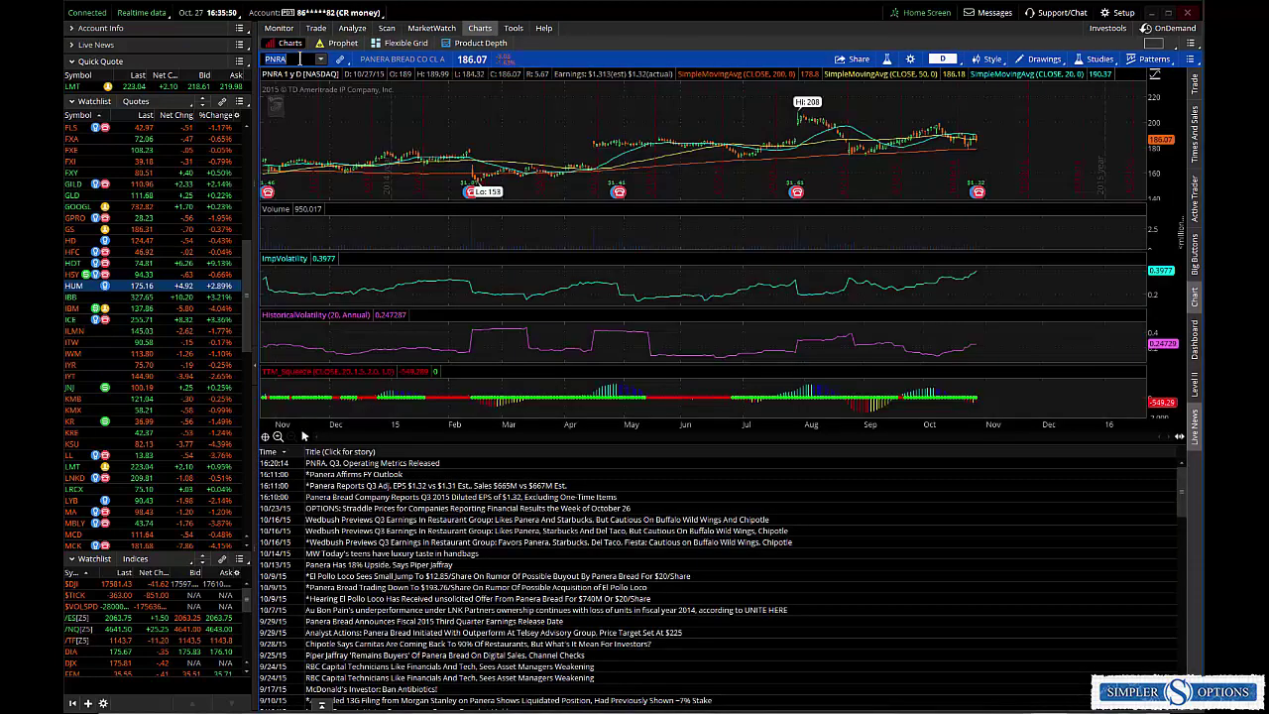
type("TWTR")
key("Return")
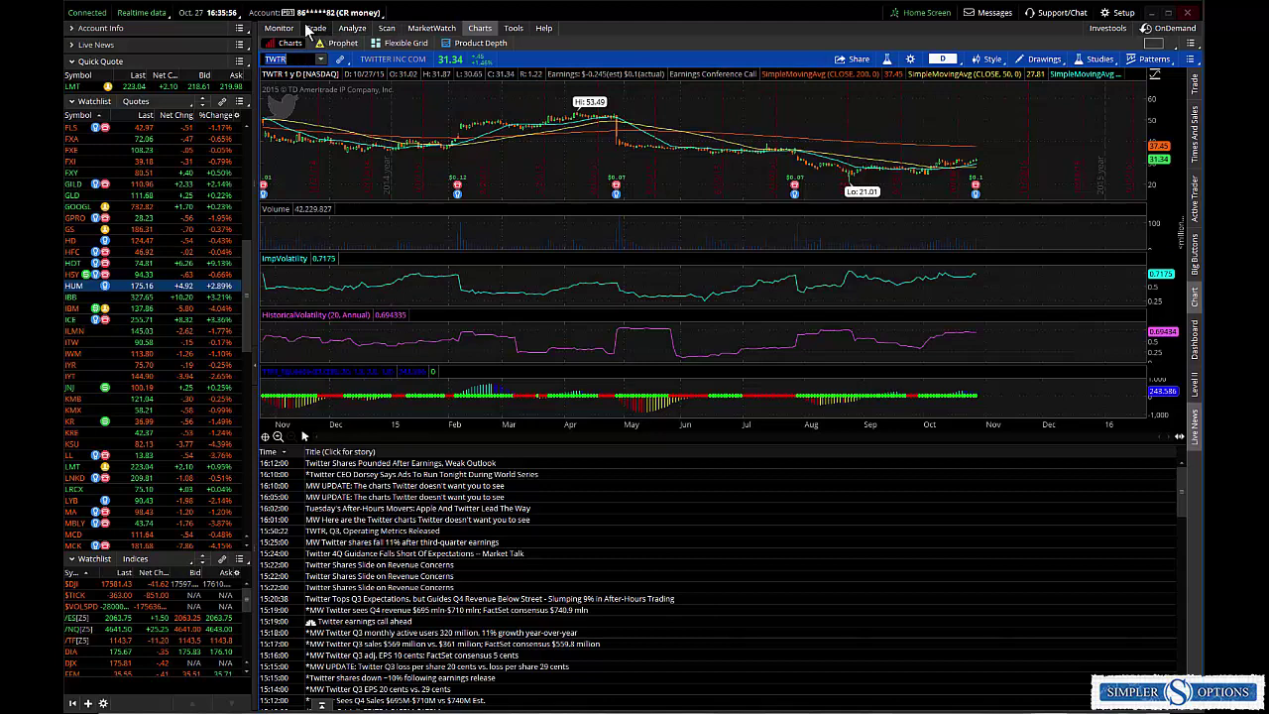
Load the TWTR option chain on the trading page
left_click(312, 28)
left_click(293, 59)
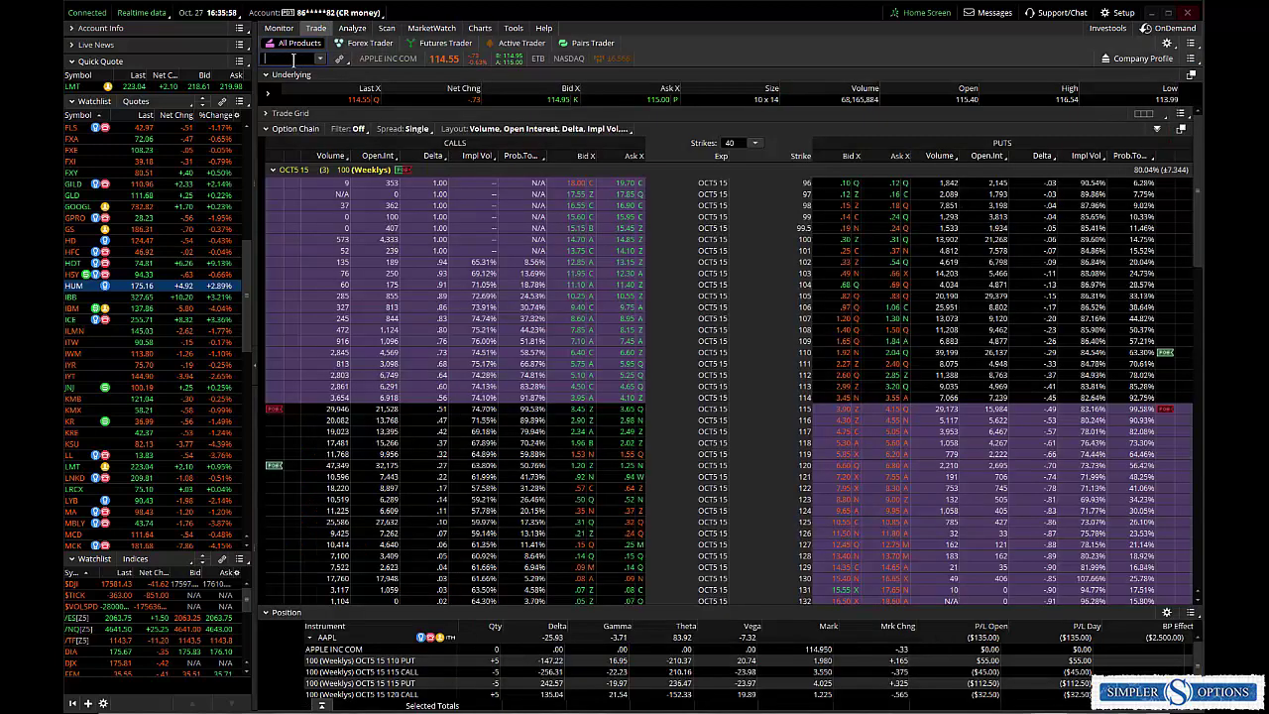
type("TWTR")
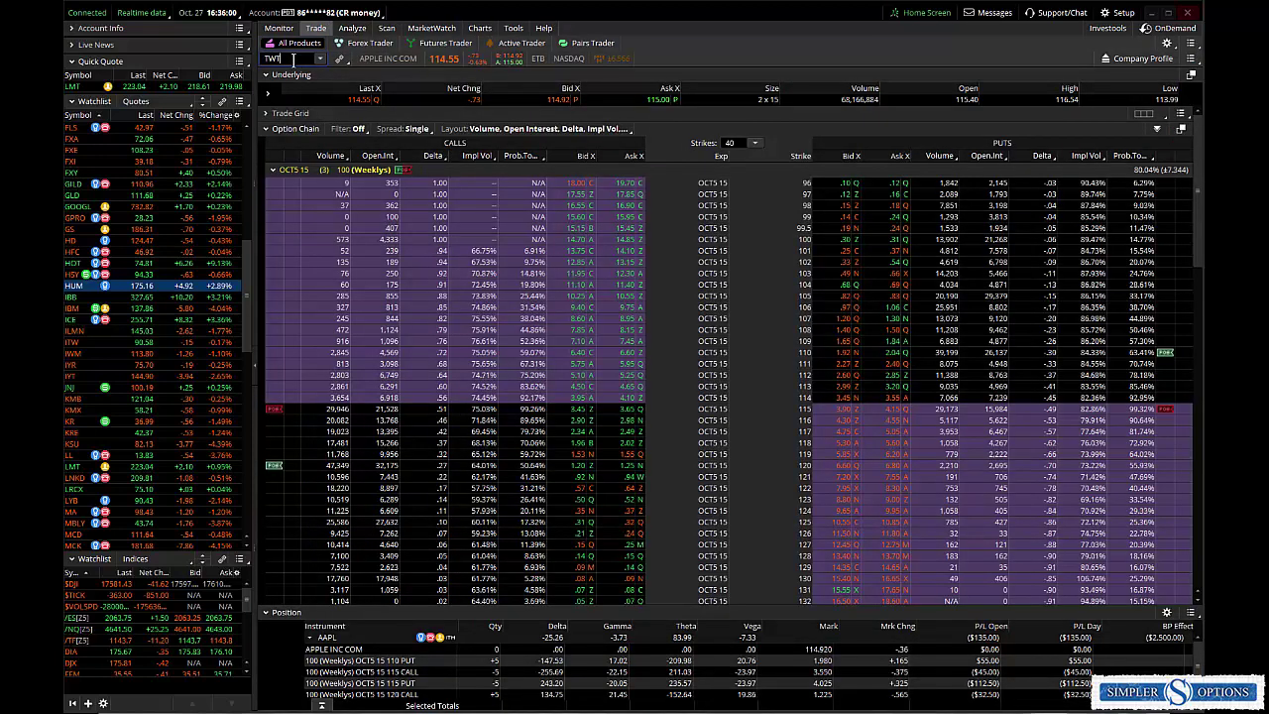
key("Return")
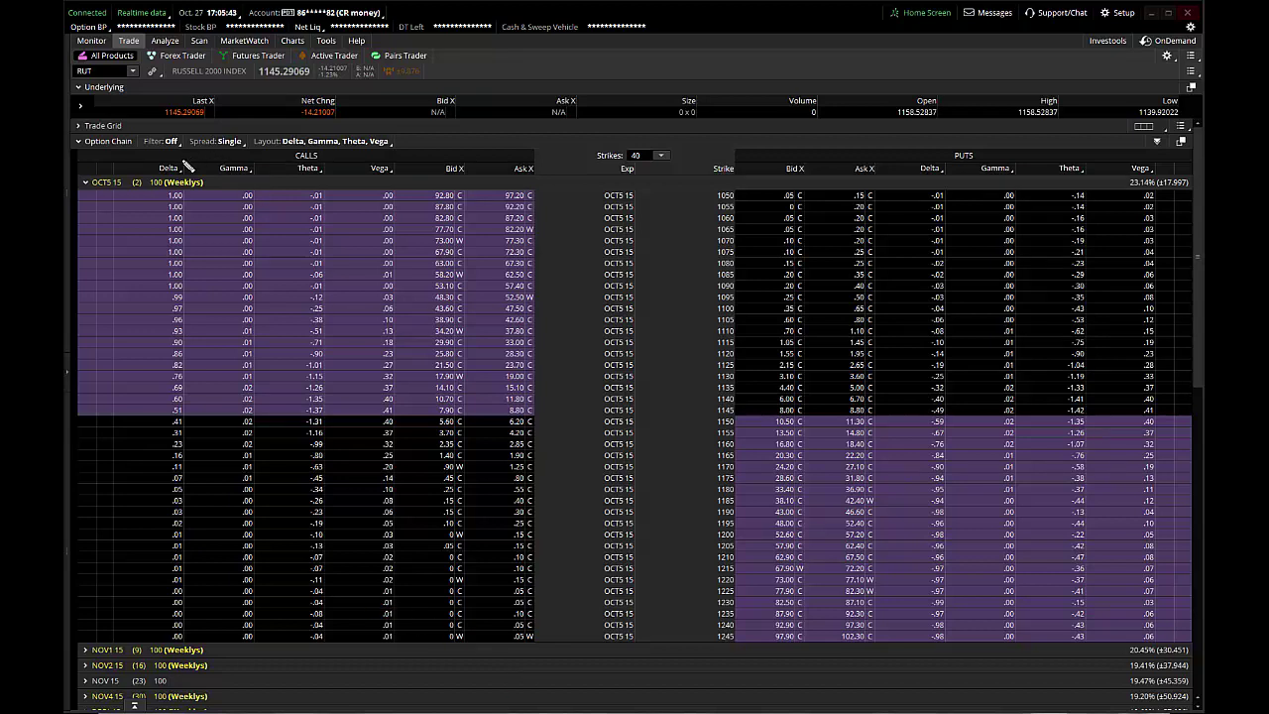
Mark the Greeks column headings for the RUT calls and bring the browser with the Greeks 101 eBook page up full size
mouse_move(186, 164)
left_mouse_down()
mouse_move(202, 152)
mouse_move(409, 155)
left_mouse_up()
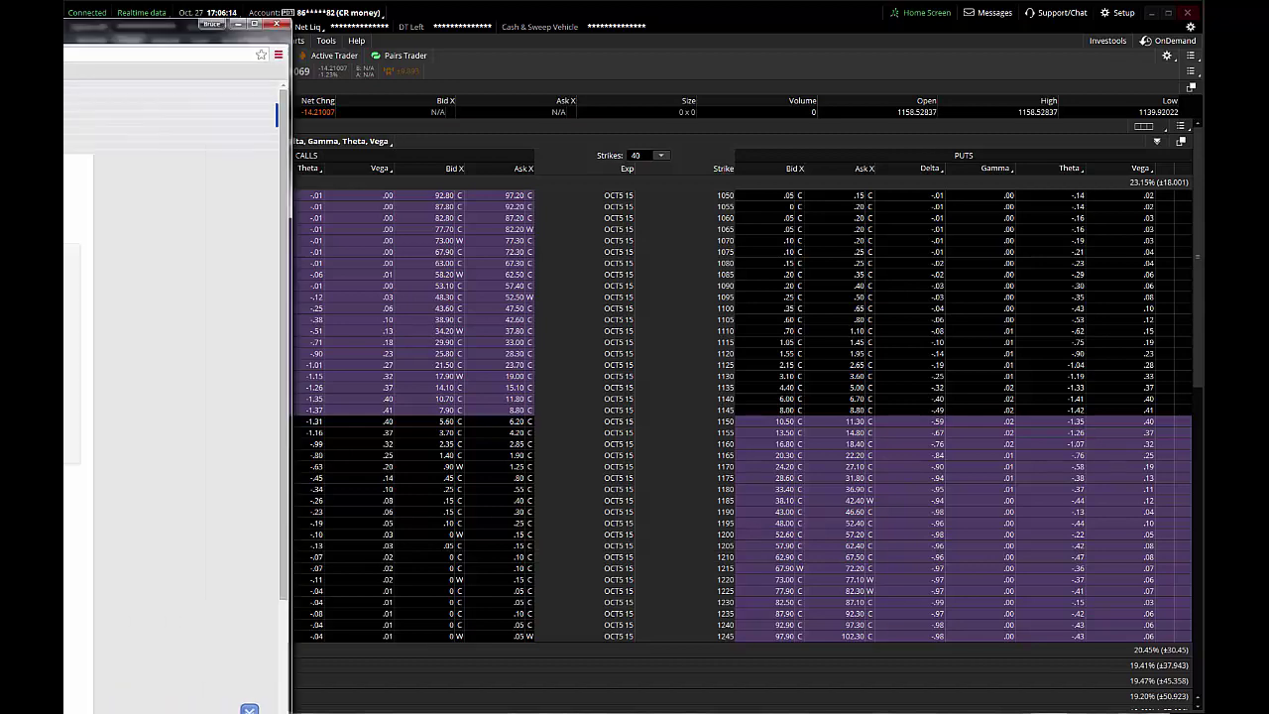
left_click_drag(63, 8, 593, 8)
double_click(593, 8)
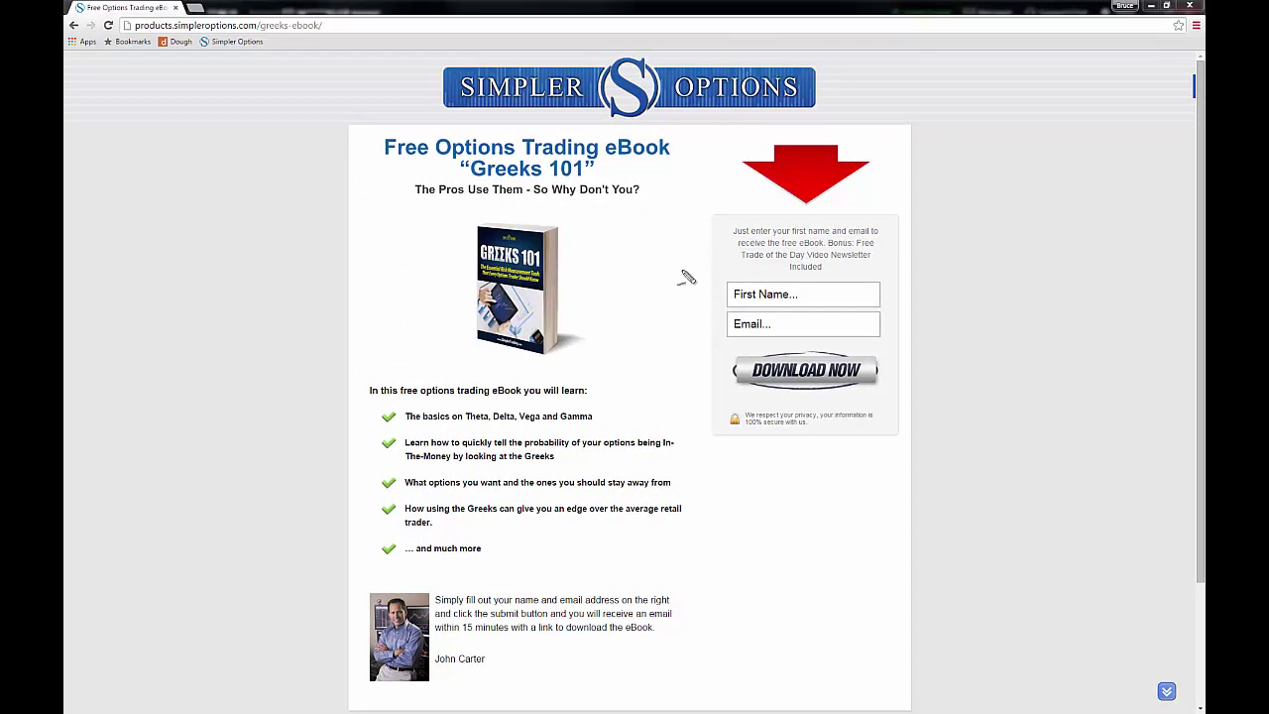
Mark the eBook page's web address and the first name and email fields of its download form
mouse_move(335, 20)
left_mouse_down()
mouse_move(333, 55)
mouse_move(321, 56)
left_mouse_up()
left_click_drag(111, 12, 94, 47)
mouse_move(865, 294)
left_mouse_down()
mouse_move(891, 289)
mouse_move(896, 315)
left_mouse_up()
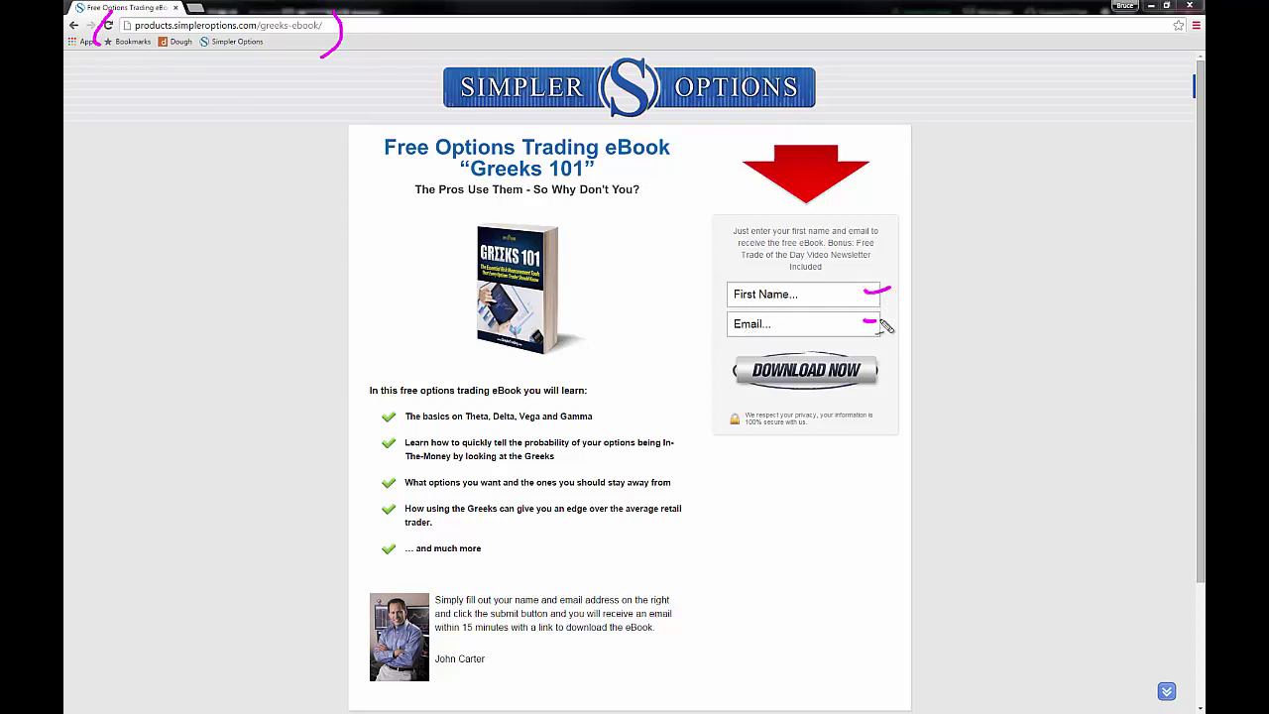